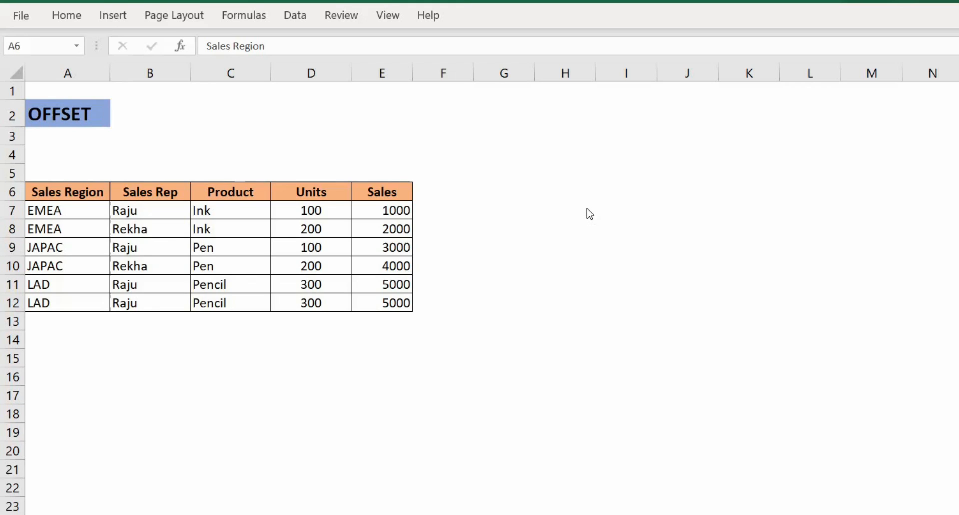
- Begin an OFFSET formula in cell H7 with reference A6, a row offset of 1 and a column offset of 2
left_click(566, 209)
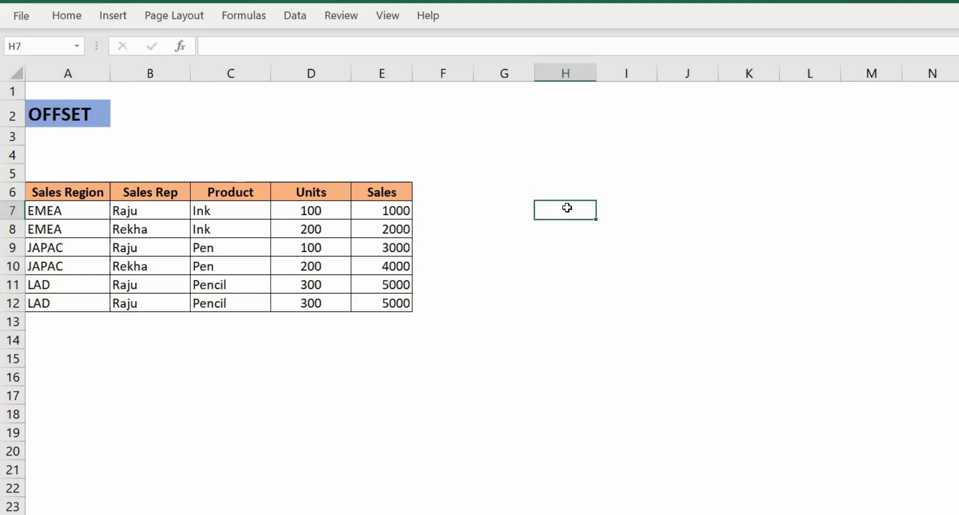
double_click(568, 207)
type("=of")
key("Tab")
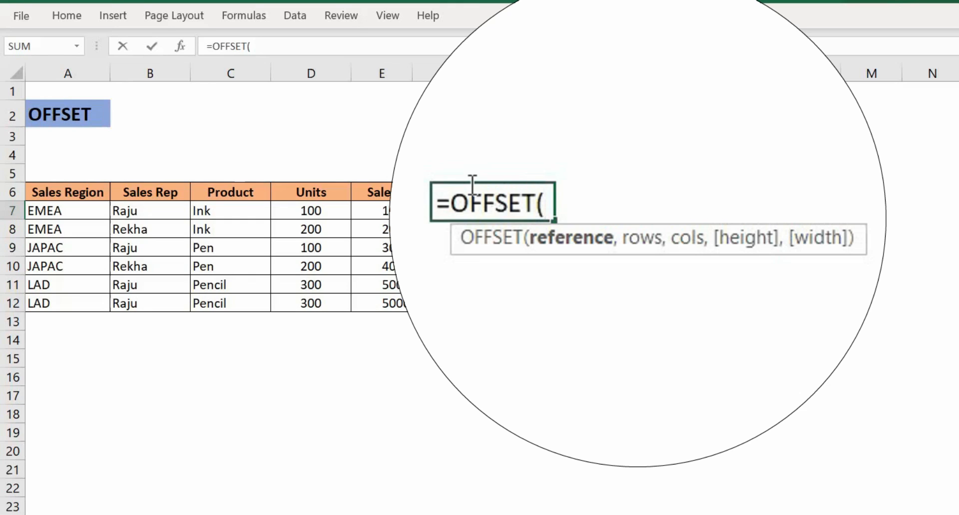
left_click(76, 192)
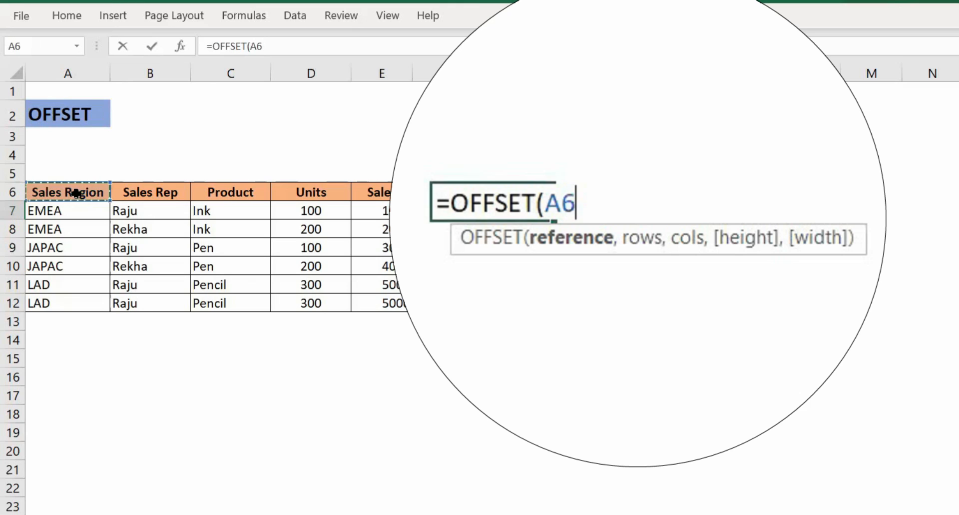
type(",")
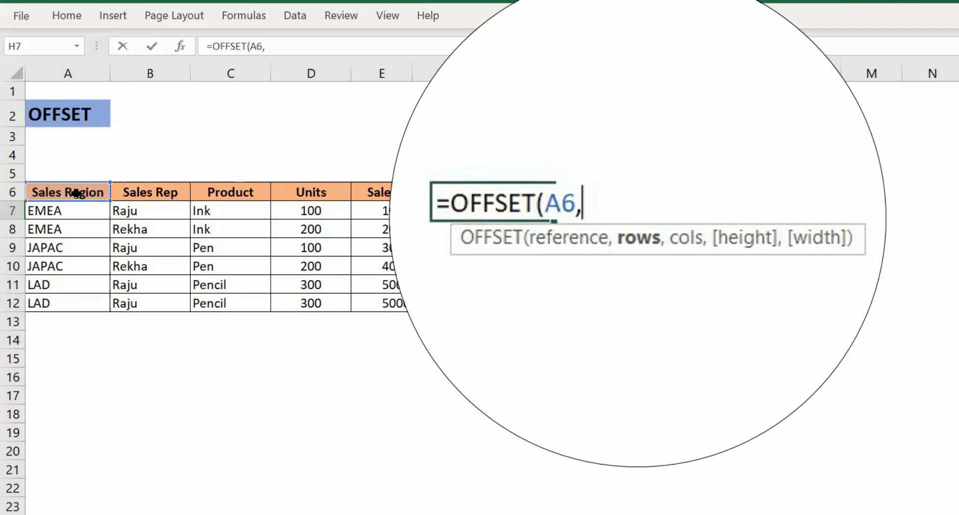
type("1")
type(",")
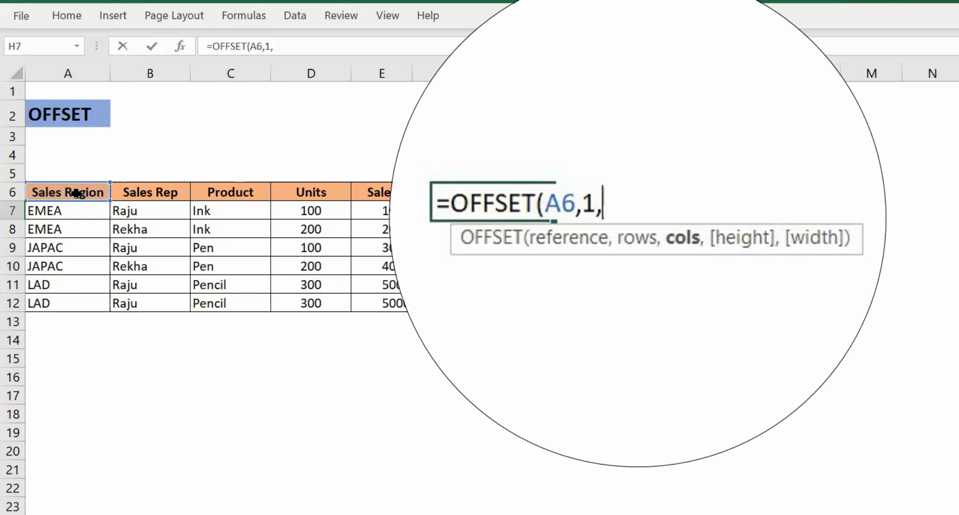
type("2,")
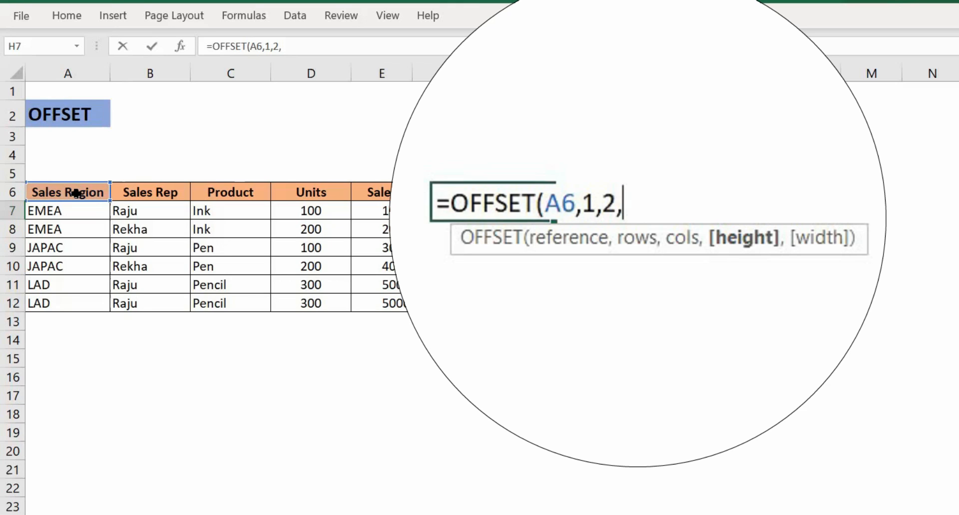
type(",")
key("BackSpace")
type("0,0")
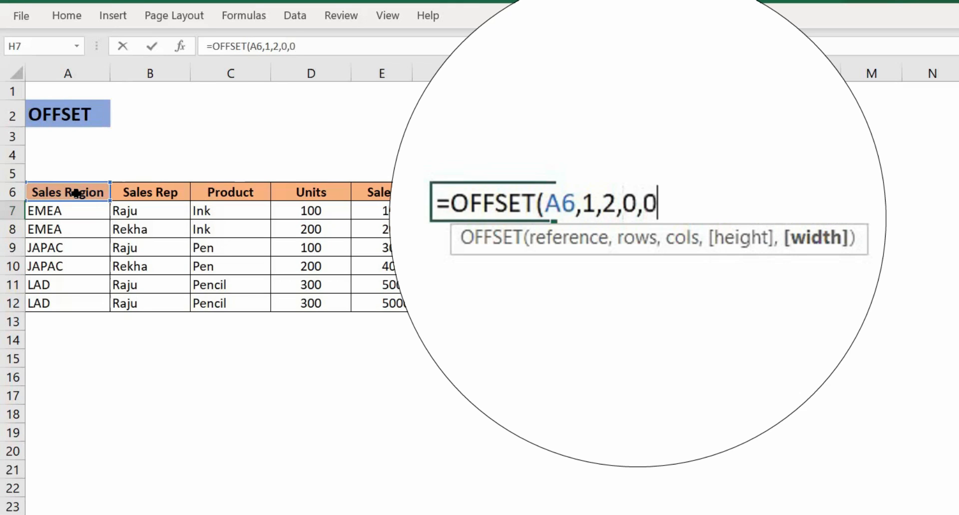
key("BackSpace")
key("BackSpace")
key("BackSpace")
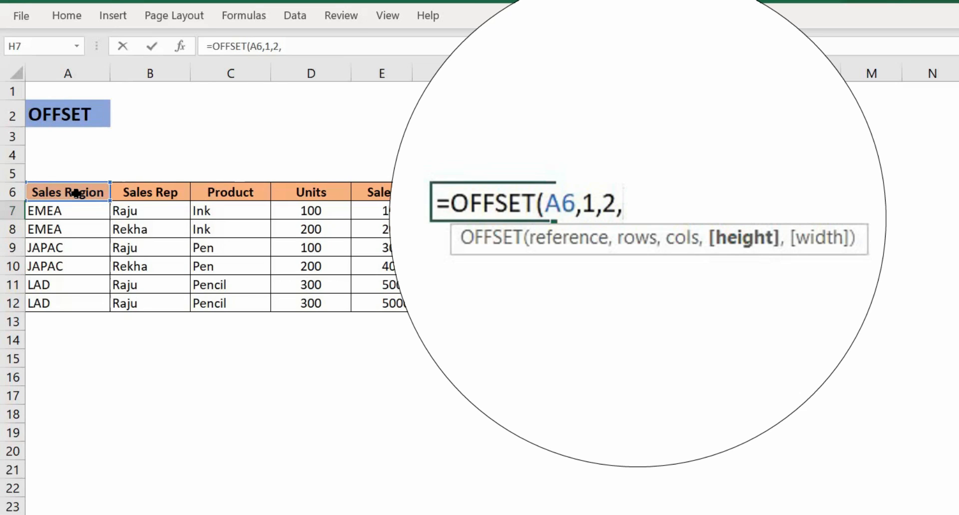
key("BackSpace")
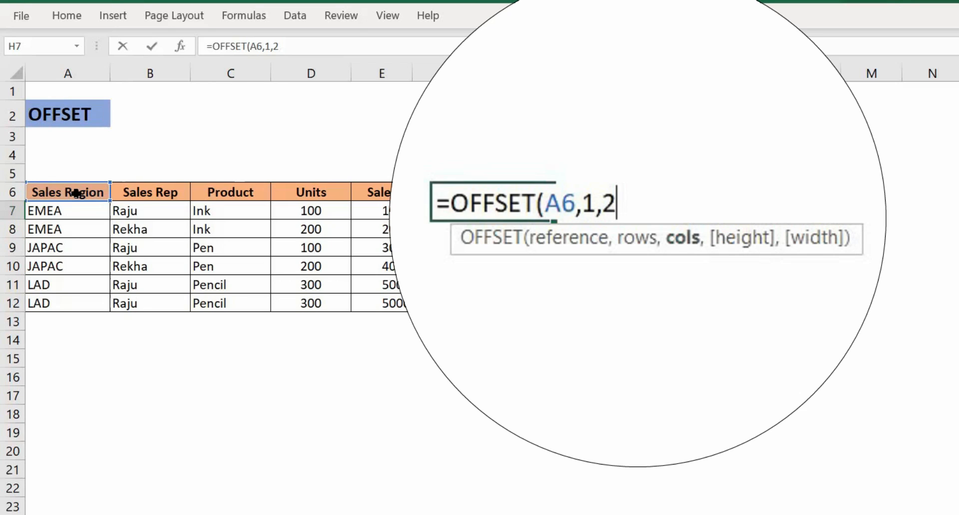
- Complete the OFFSET formula in H7 without height and width arguments and reselect its result cell
type(")")
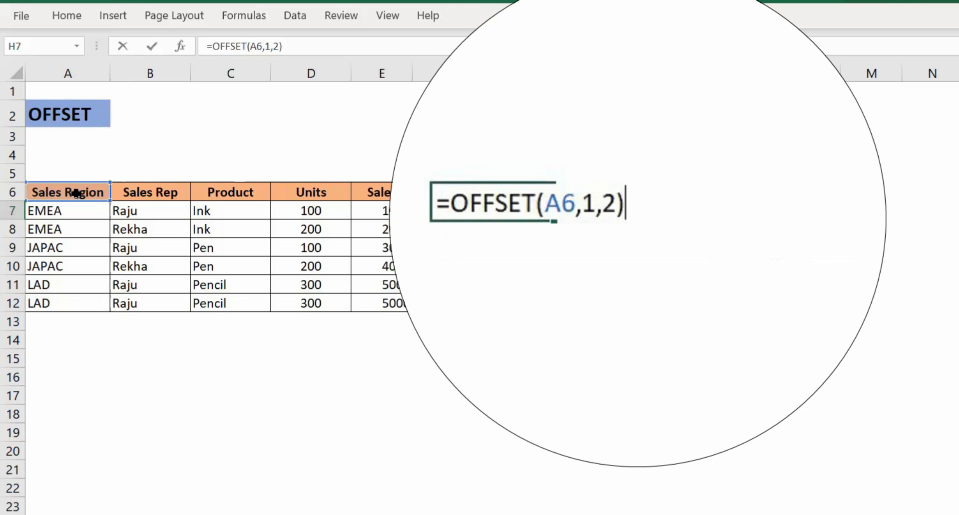
key("Return")
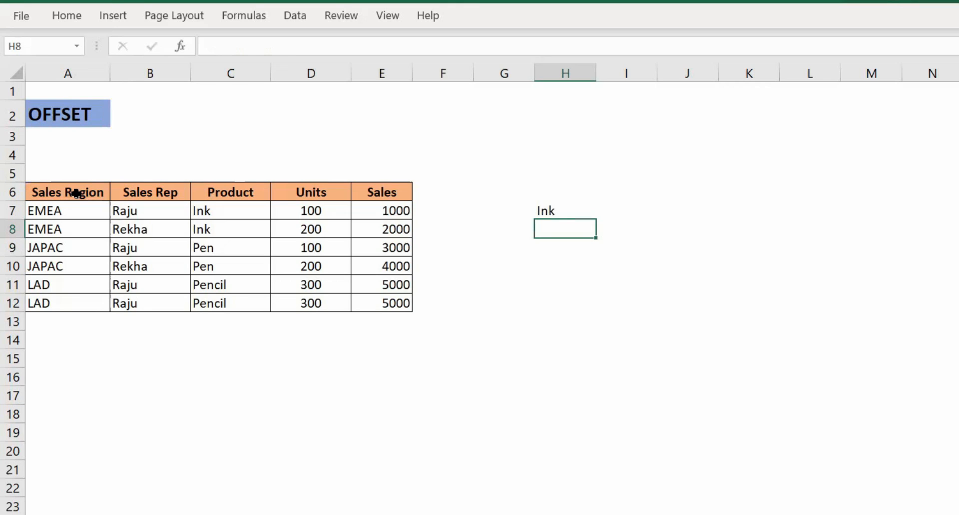
key("Up")
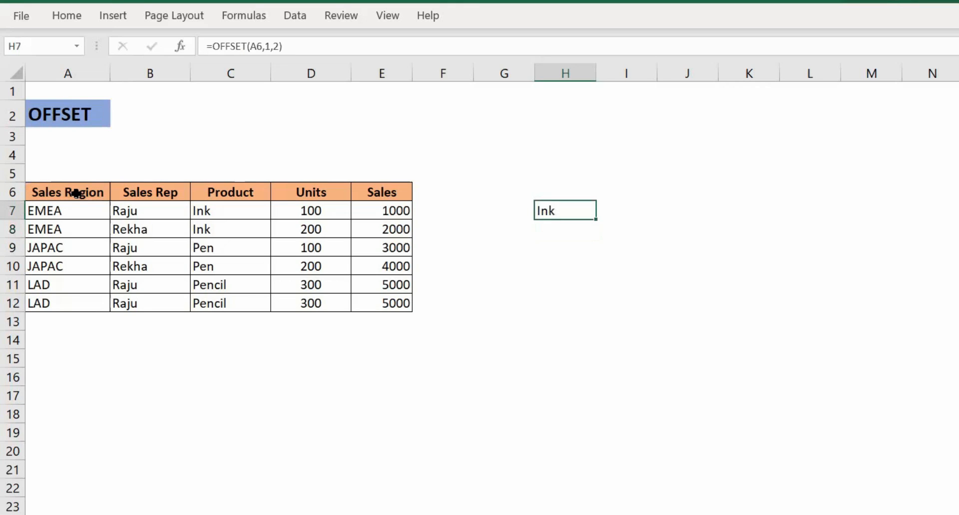
- Fill cell C7, the first entry of the Product column, with light green
left_click(227, 209)
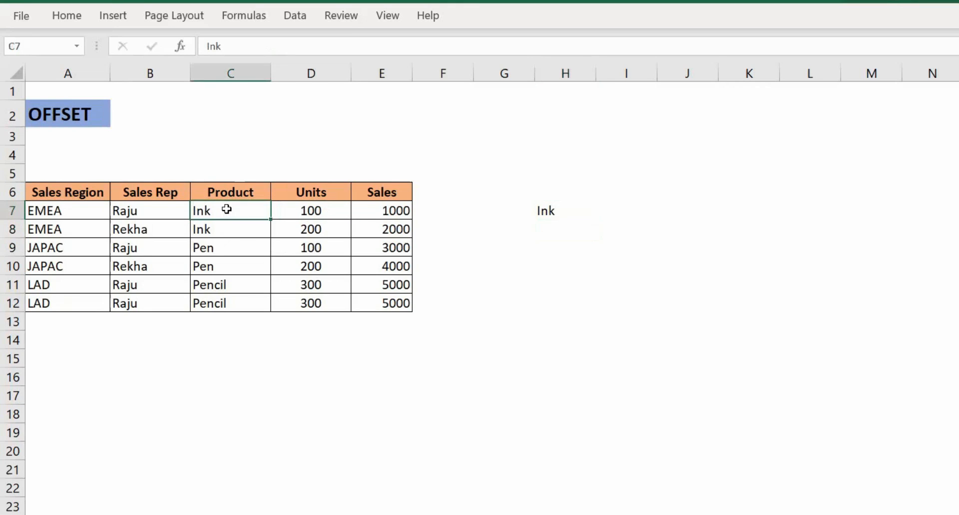
left_click(71, 18)
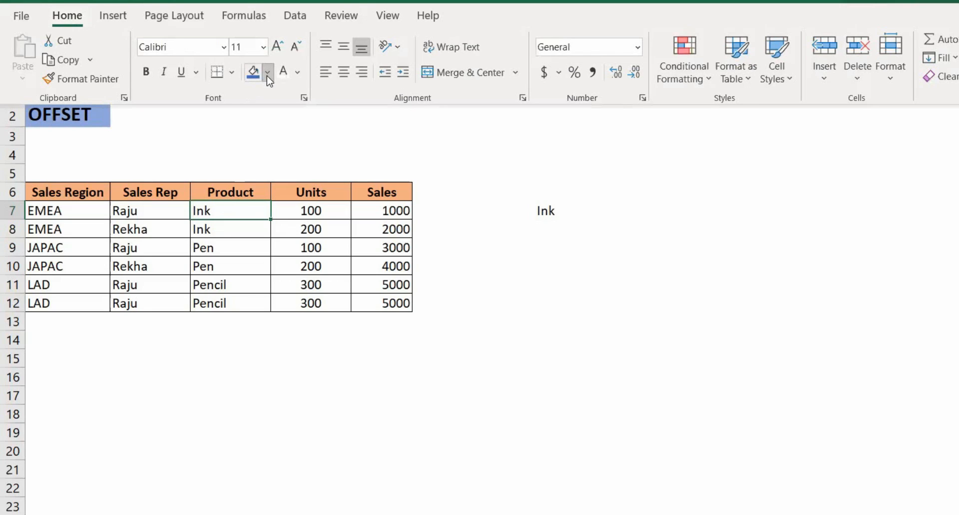
left_click(267, 76)
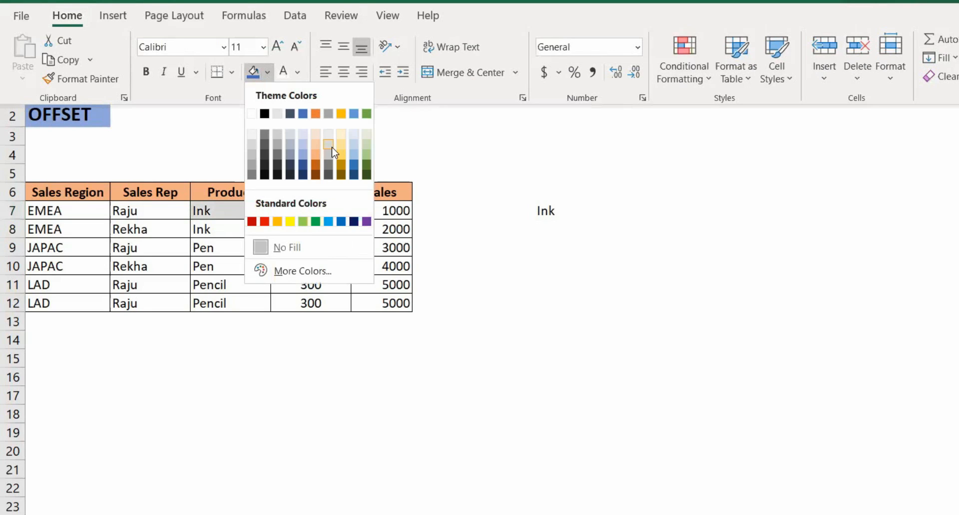
left_click(366, 154)
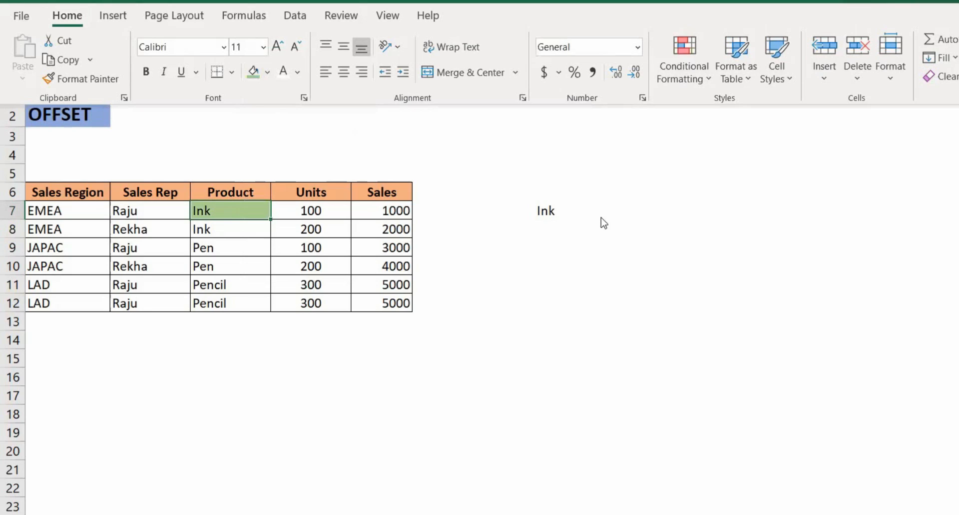
- Compare H7 with the highlighted cell C7 and examine the reference and rows arguments of the OFFSET formula
left_click(547, 211)
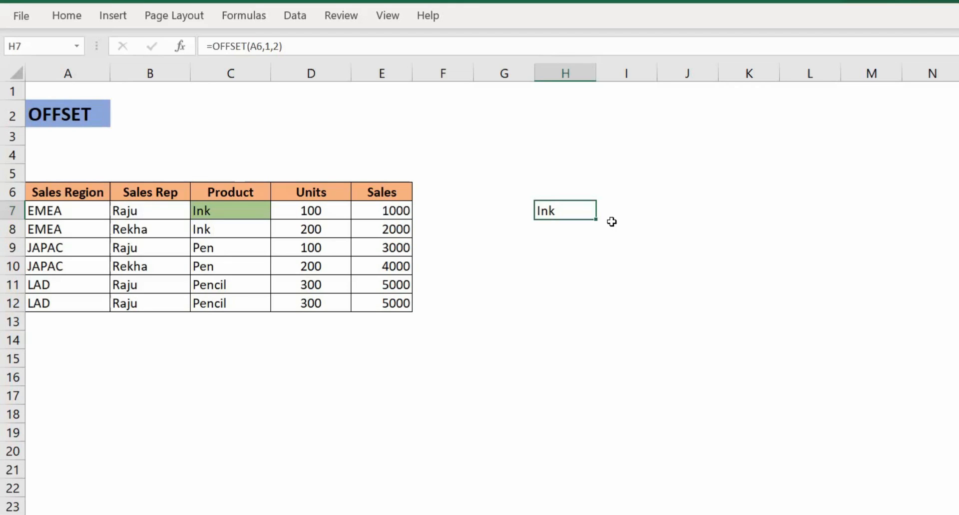
left_click(224, 211)
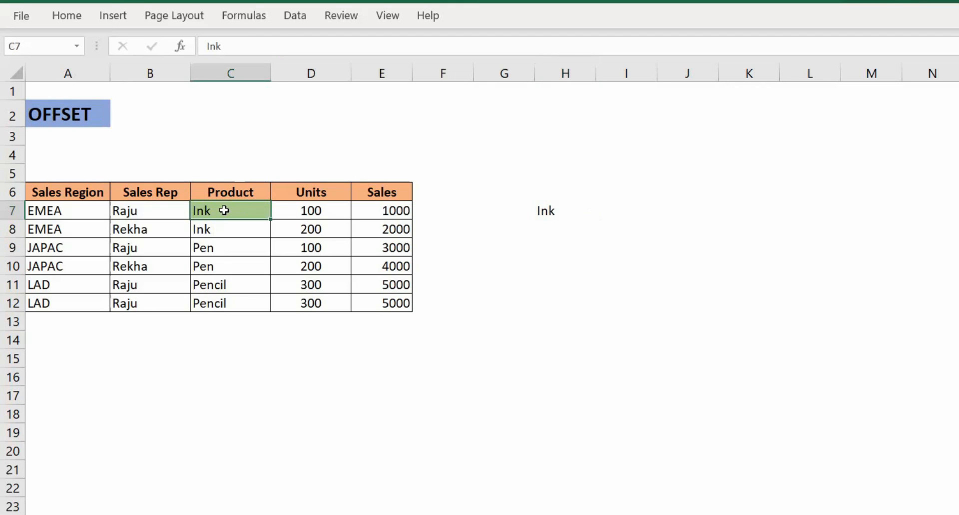
left_click(546, 212)
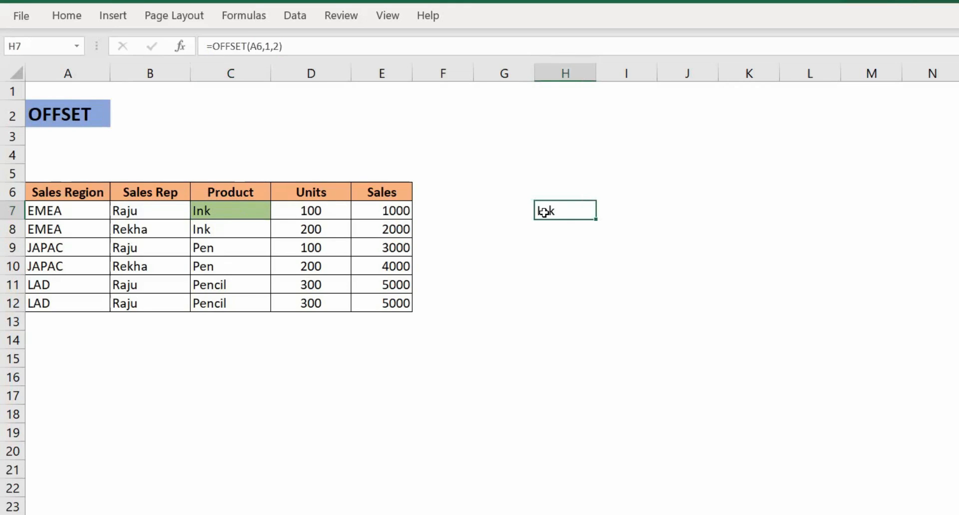
left_click(259, 48)
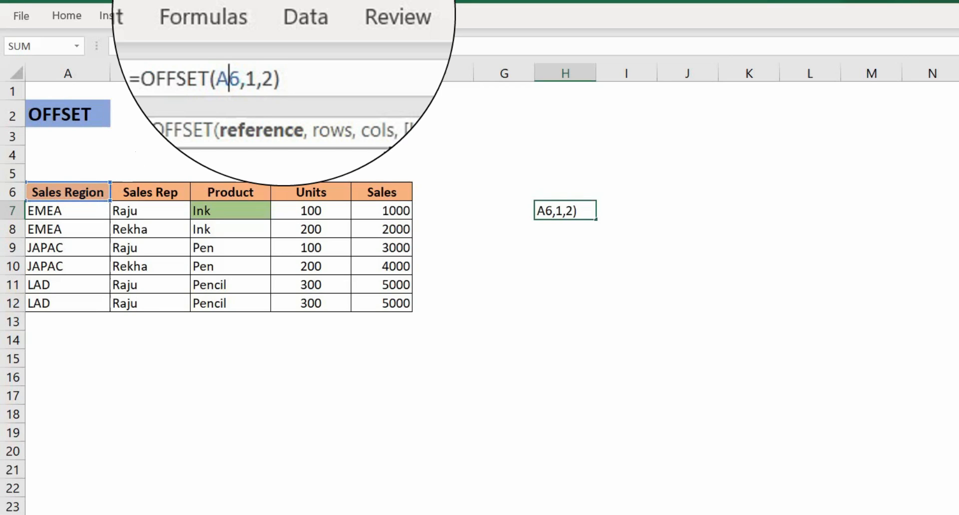
left_click(255, 83)
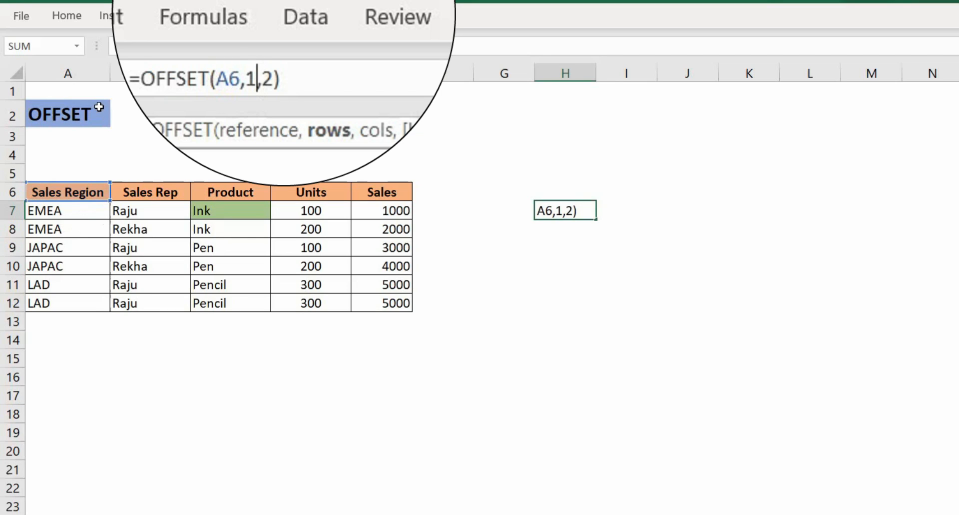
key("ctrl+Return")
- Trace the offset across A7, B7 and C7 and examine the cols argument of the formula in H7
left_click(86, 213)
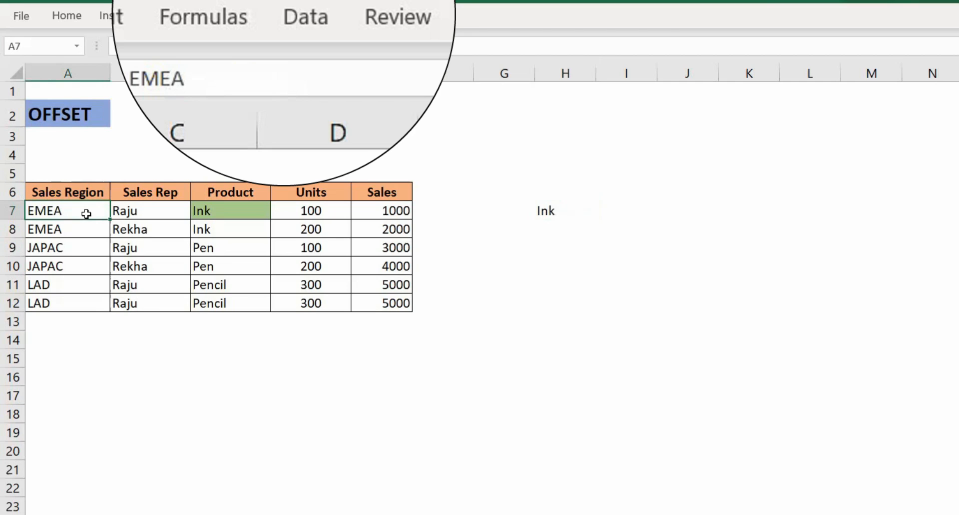
left_click(539, 209)
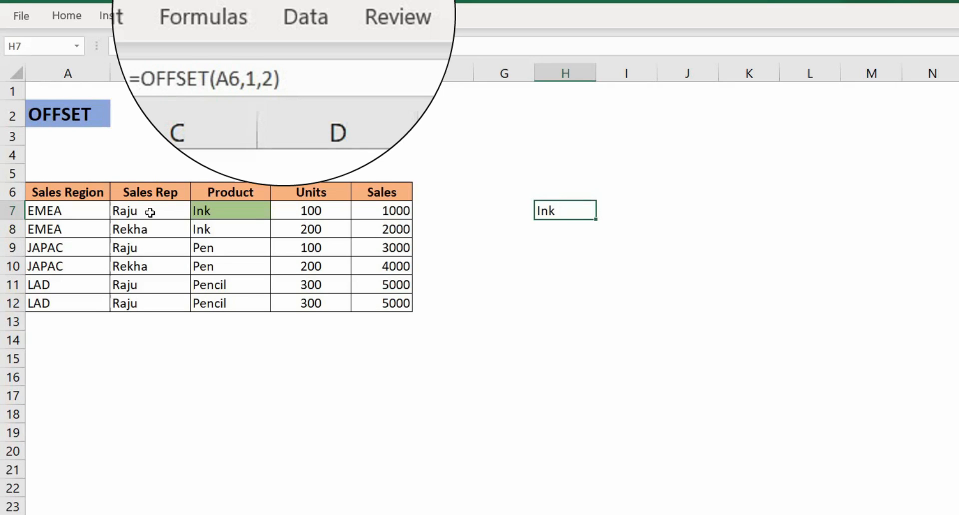
left_click(73, 212)
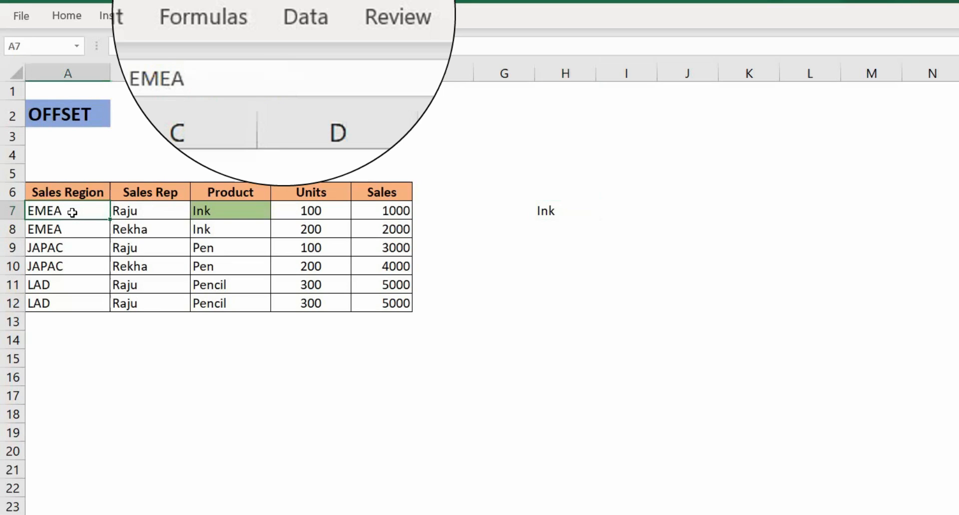
left_click(123, 209)
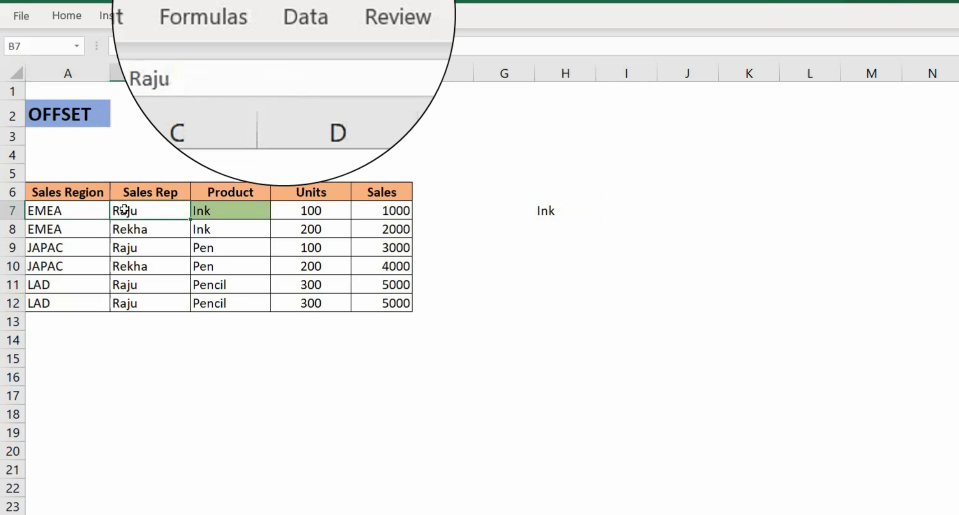
left_click(211, 213)
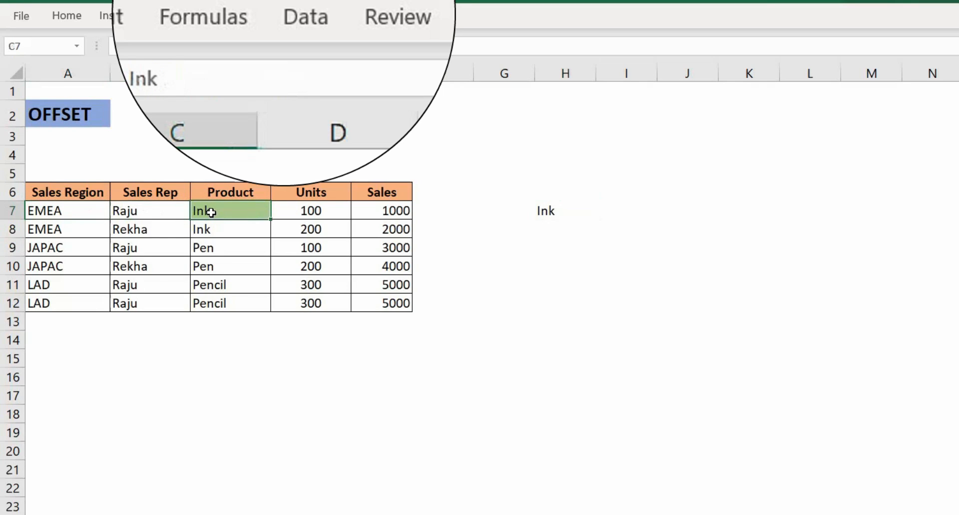
left_click(547, 213)
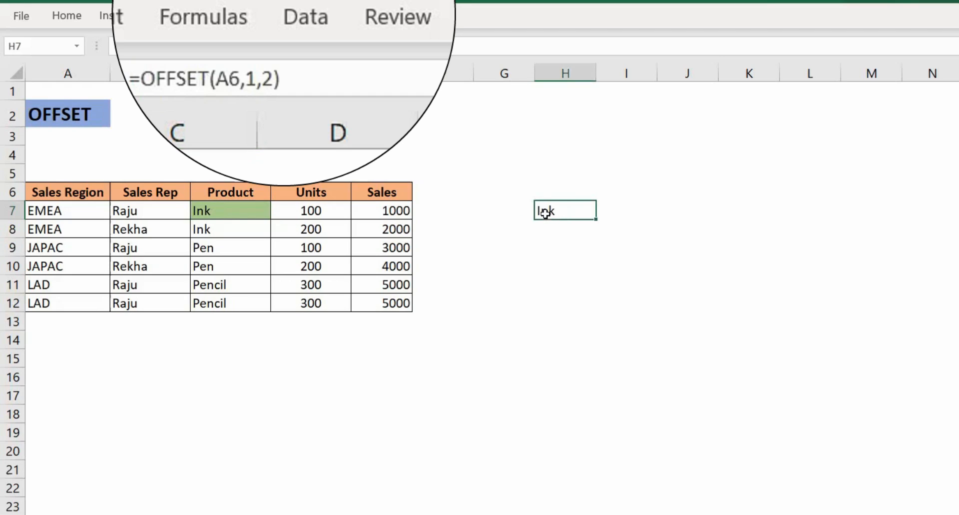
double_click(268, 78)
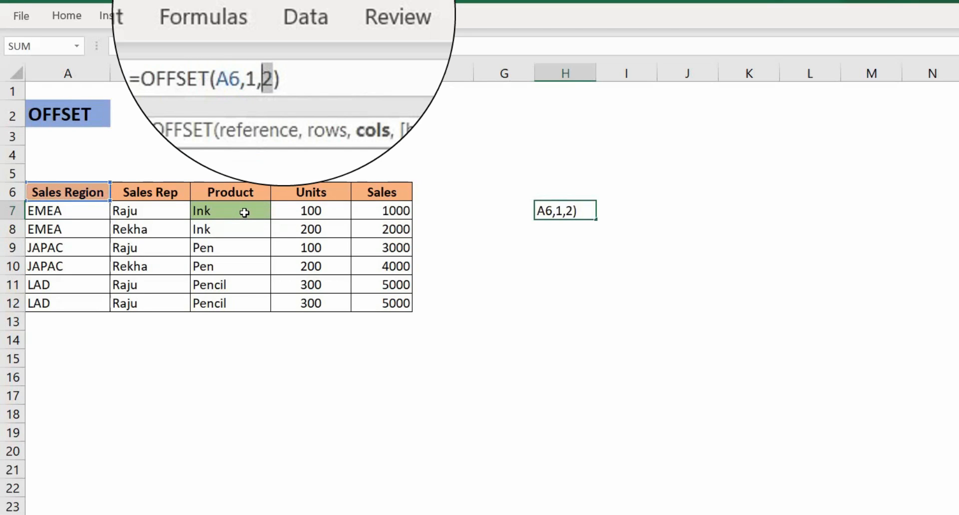
key("Return")
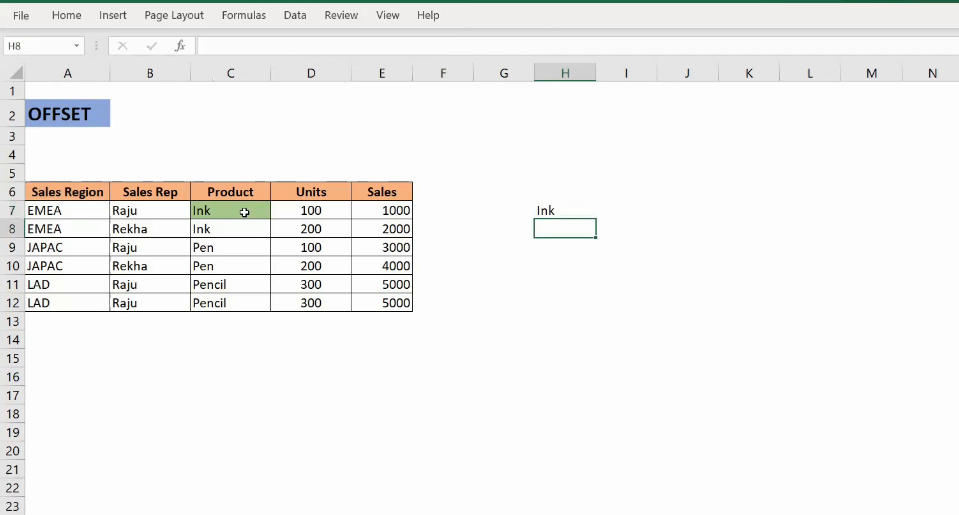
- Start an OFFSET formula in H9 with header cell A6 as the reference and 0 as the rows argument
left_click(554, 248)
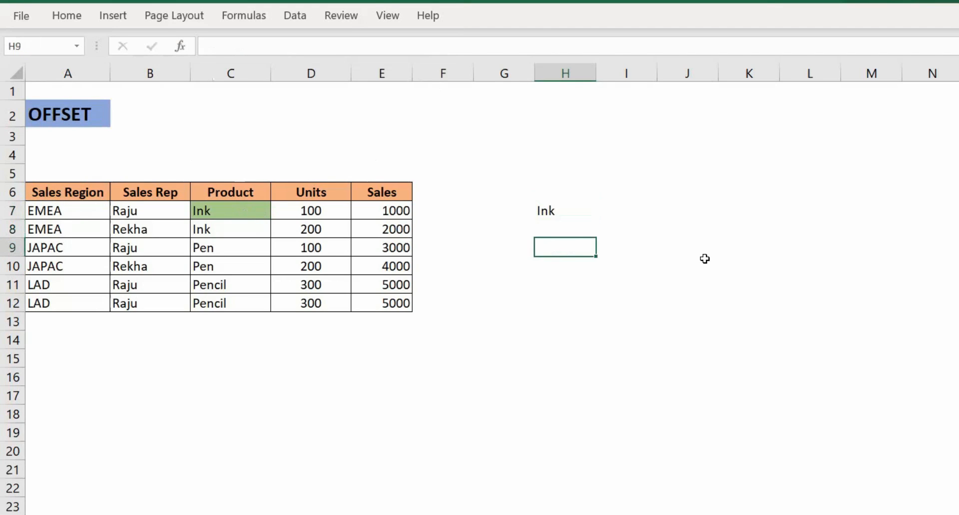
type("=o")
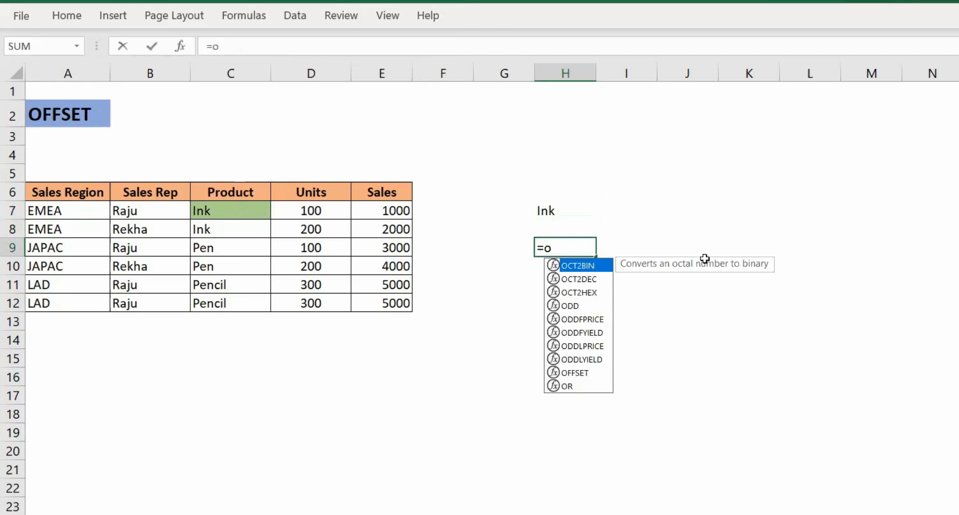
type("f")
key("Tab")
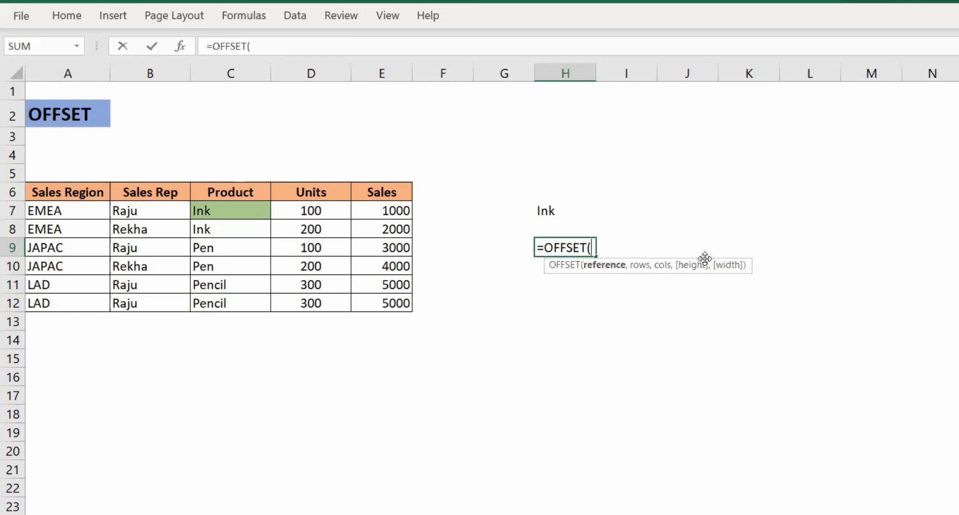
left_click(83, 192)
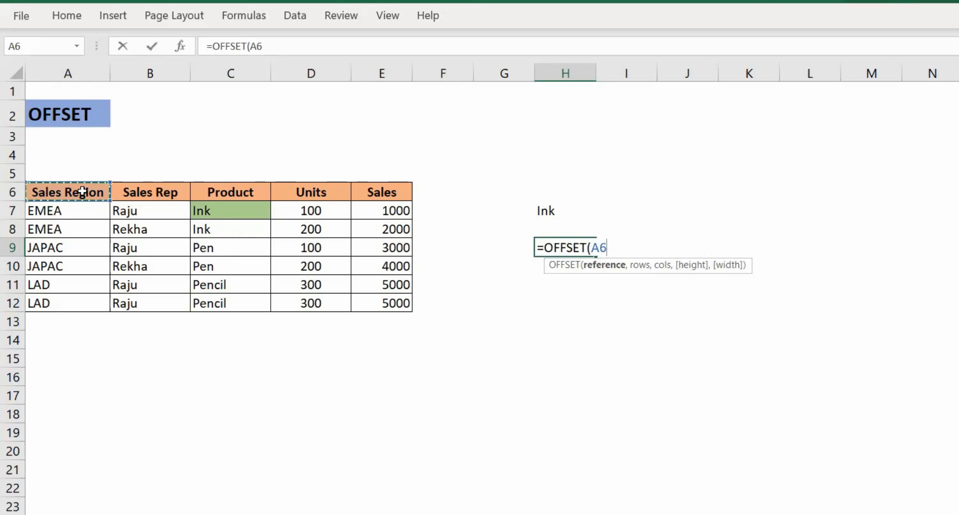
type(",")
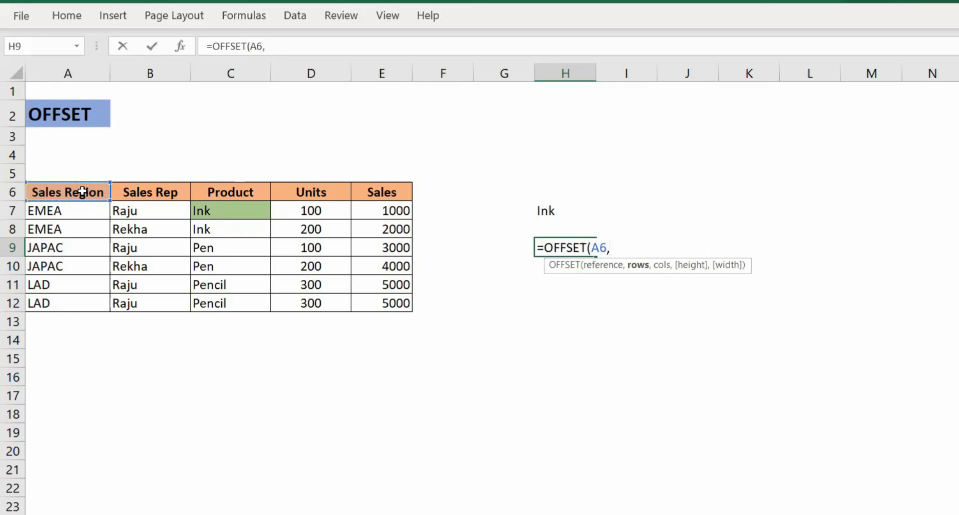
type("0")
type(",")
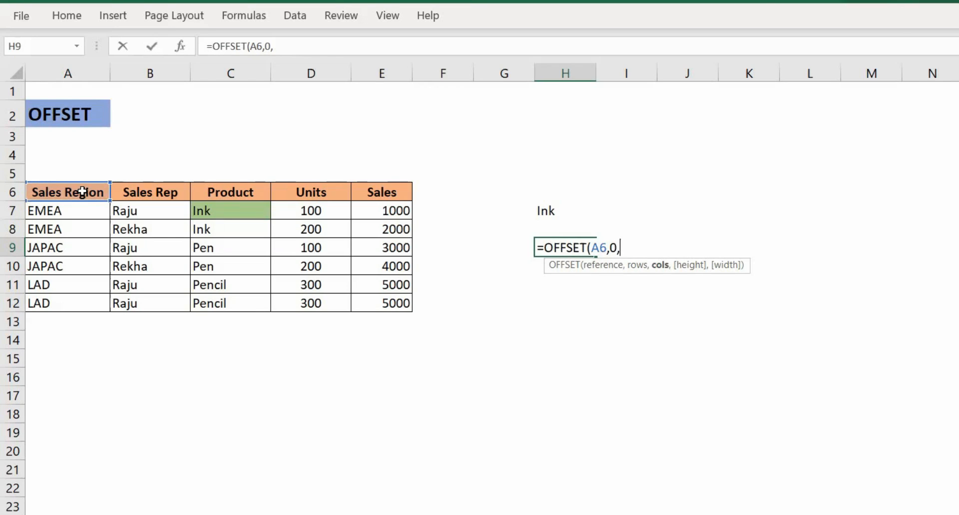
- Complete the OFFSET formula in H9 with cols 2, height 2 and width 2
type("2")
type(",")
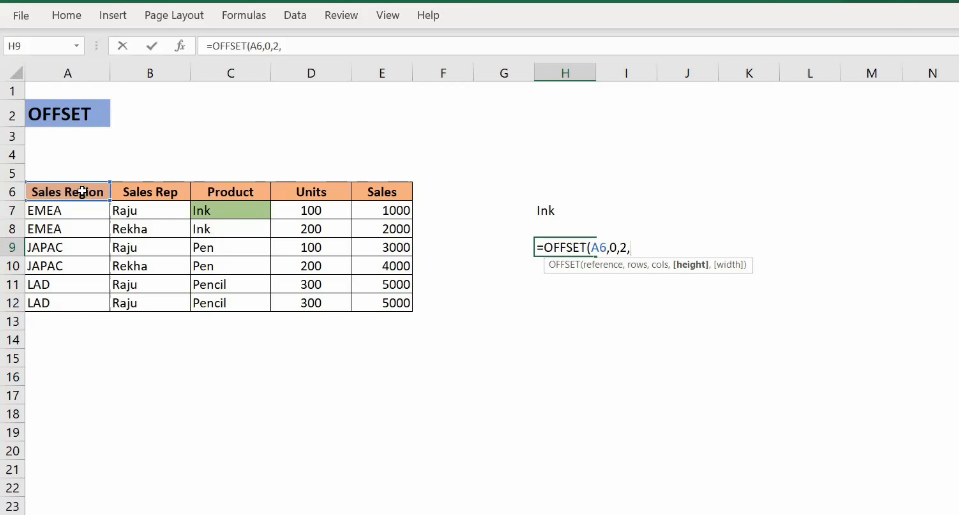
type("2")
type(",")
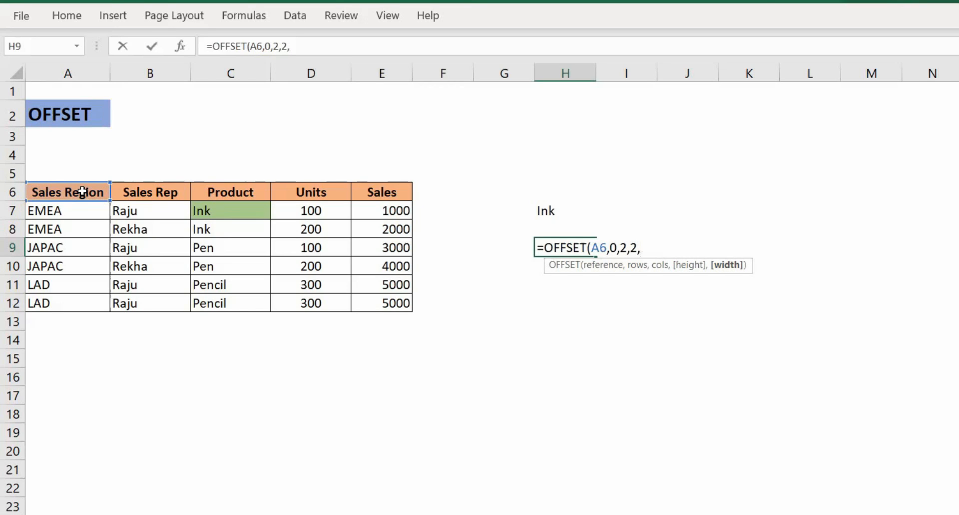
type("2)")
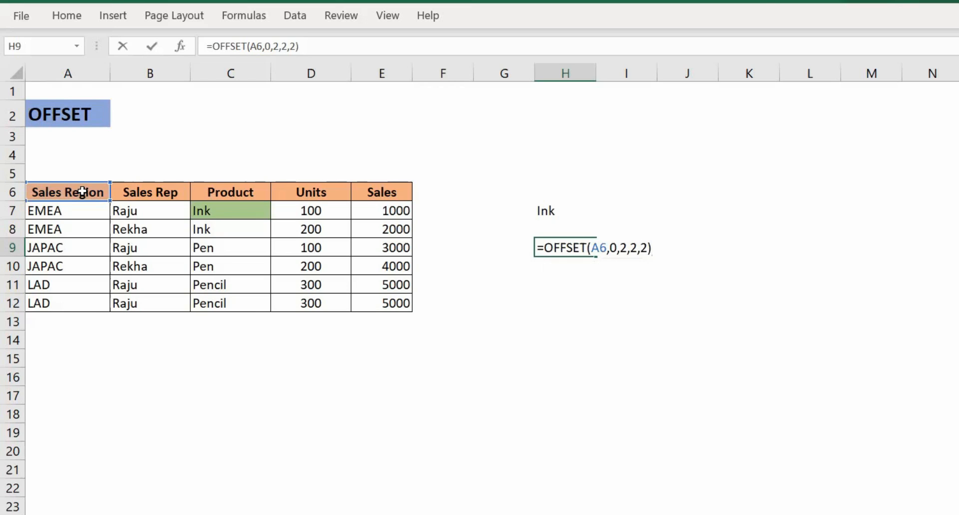
key("Return")
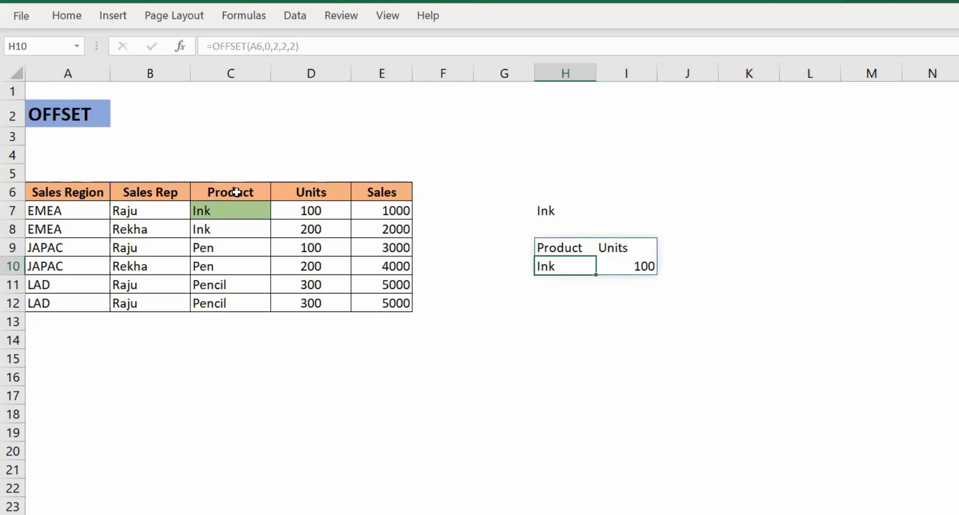
- Examine the reference and cols arguments of the OFFSET formula in H9 against the source table
left_click(557, 247)
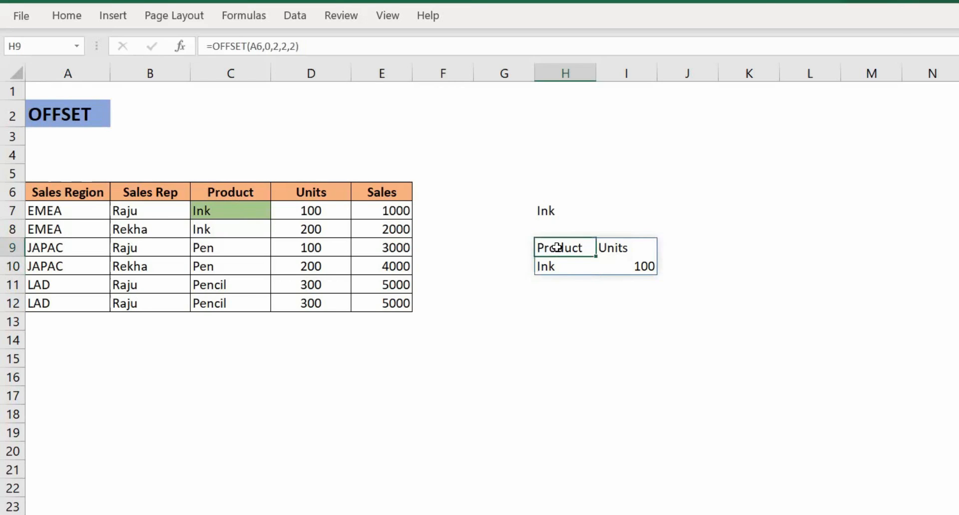
left_click(258, 46)
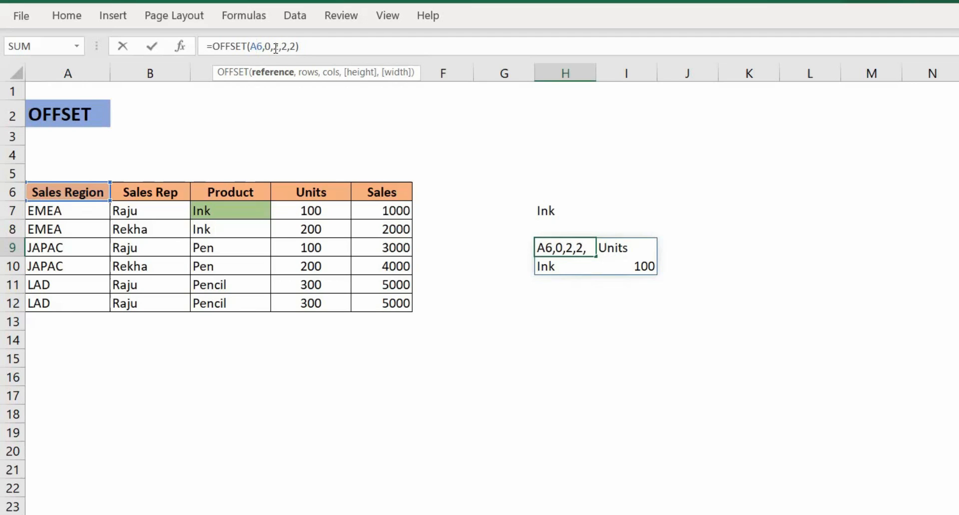
left_click(275, 48)
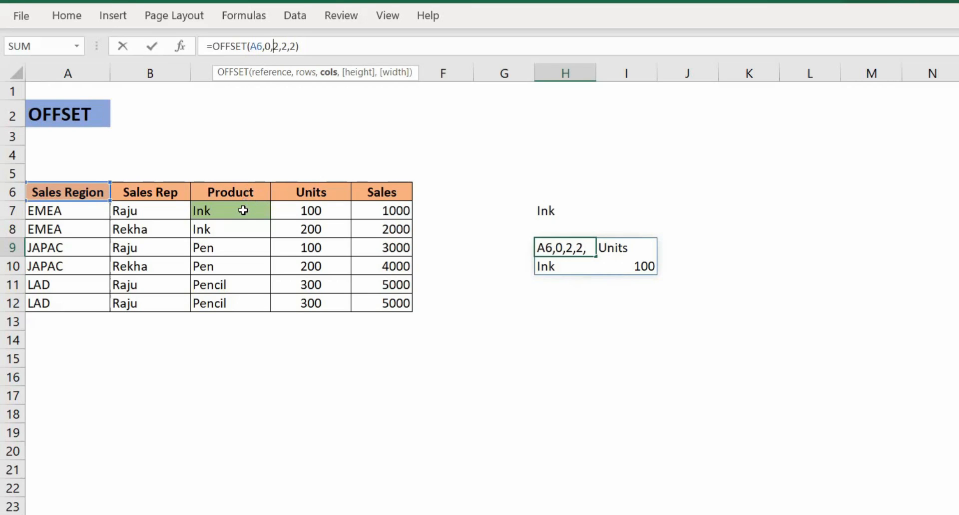
key("Return")
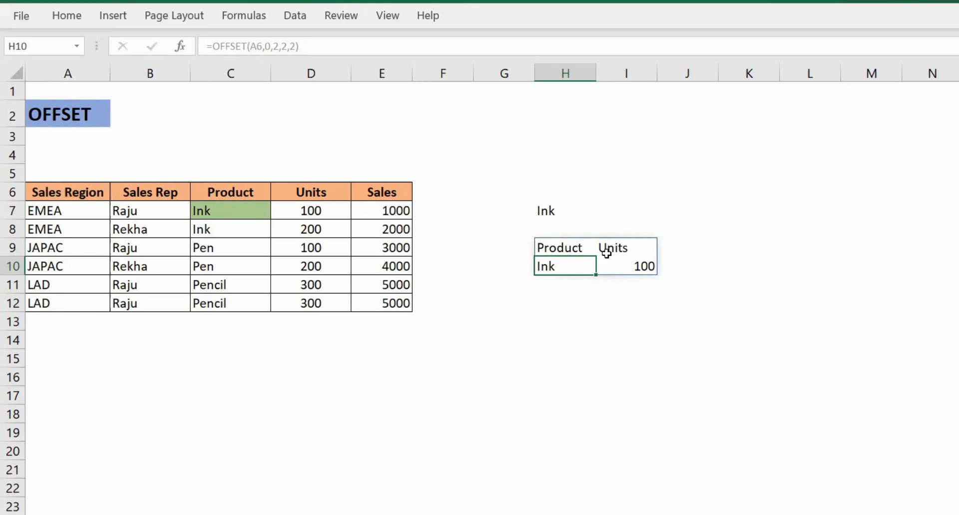
left_click(570, 250)
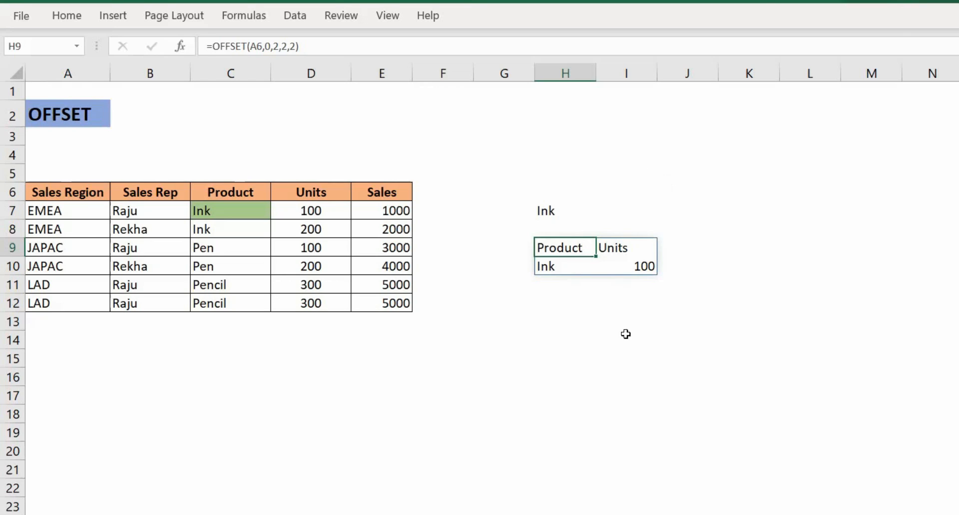
- Start an OFFSET formula in H12 with header cell A6 as the reference and 0 as the rows argument
left_click(549, 310)
type("=o")
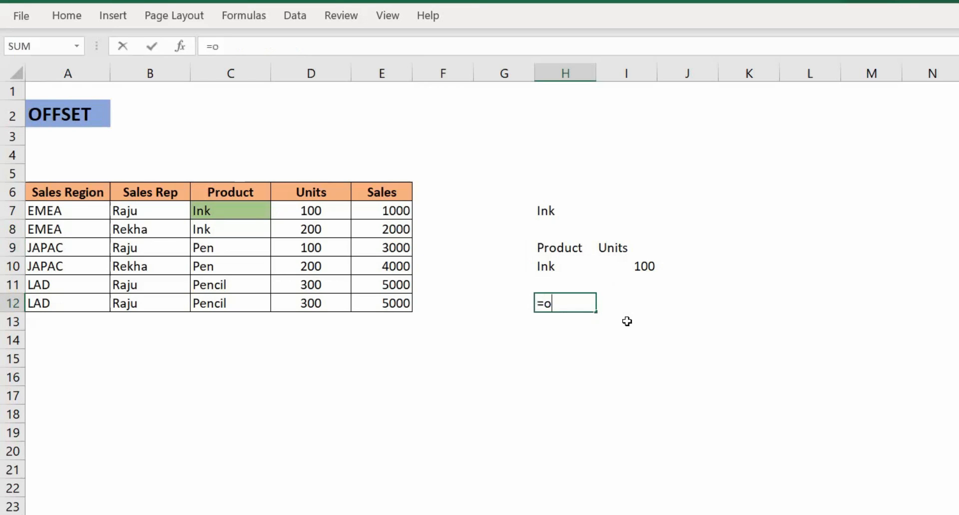
type("f")
key("Tab")
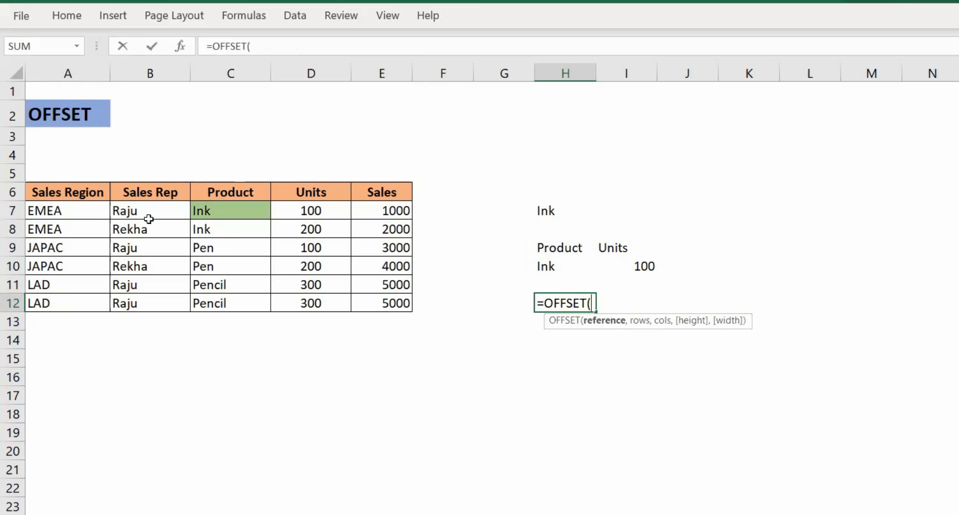
left_click(84, 193)
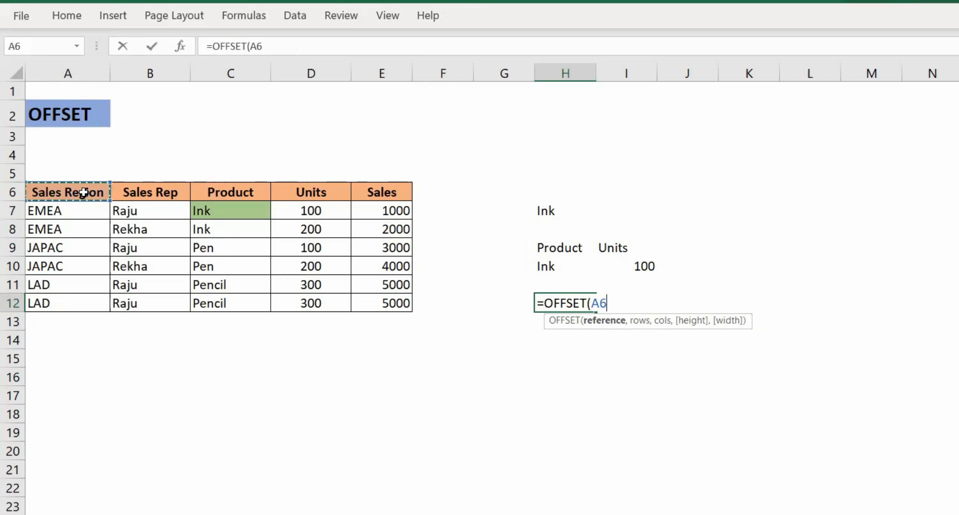
type(",")
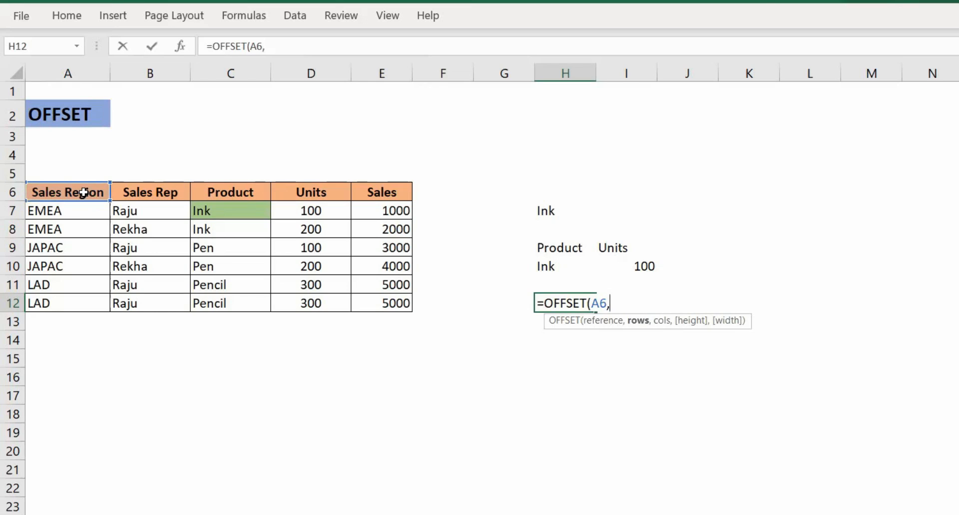
type("5")
key("BackSpace")
type("0,")
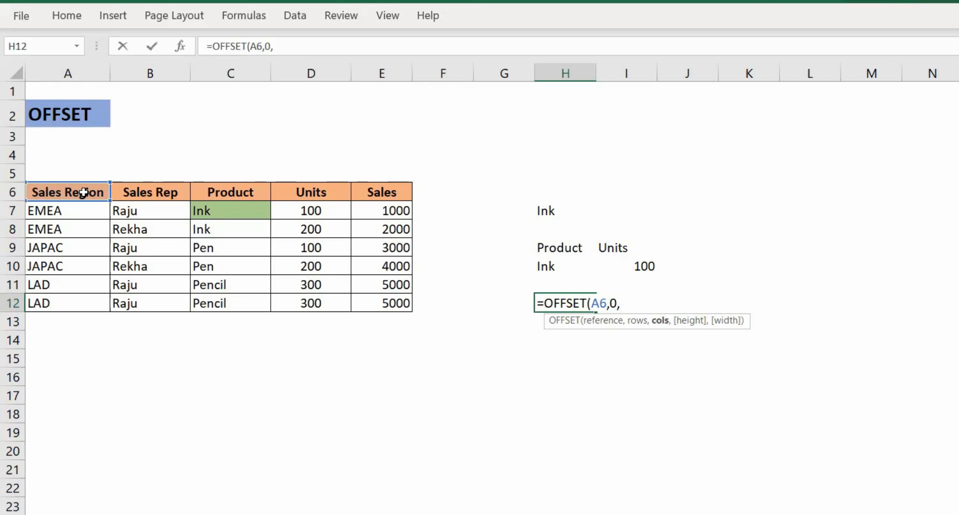
- Complete the OFFSET formula in H12 with cols 0, height 7 and width 5, and select its result range H12:L18
type("0,")
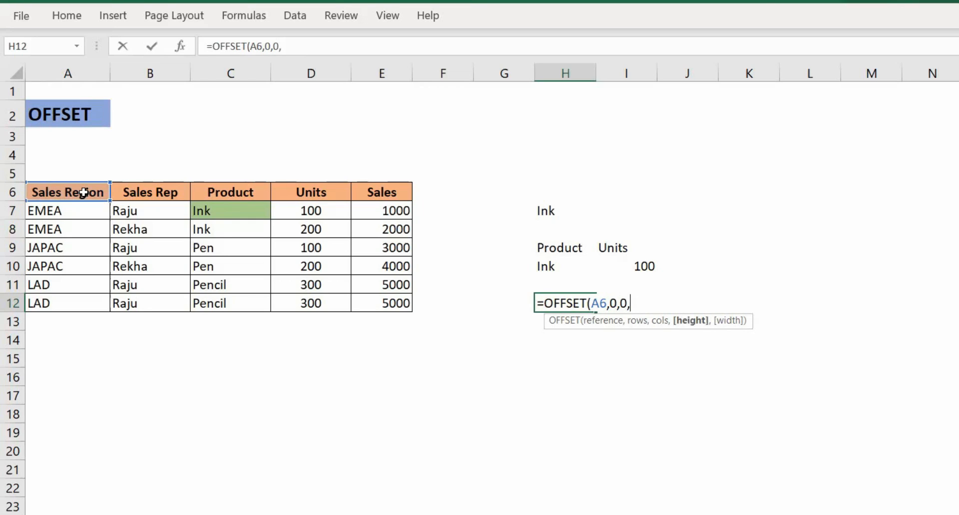
type("7,5")
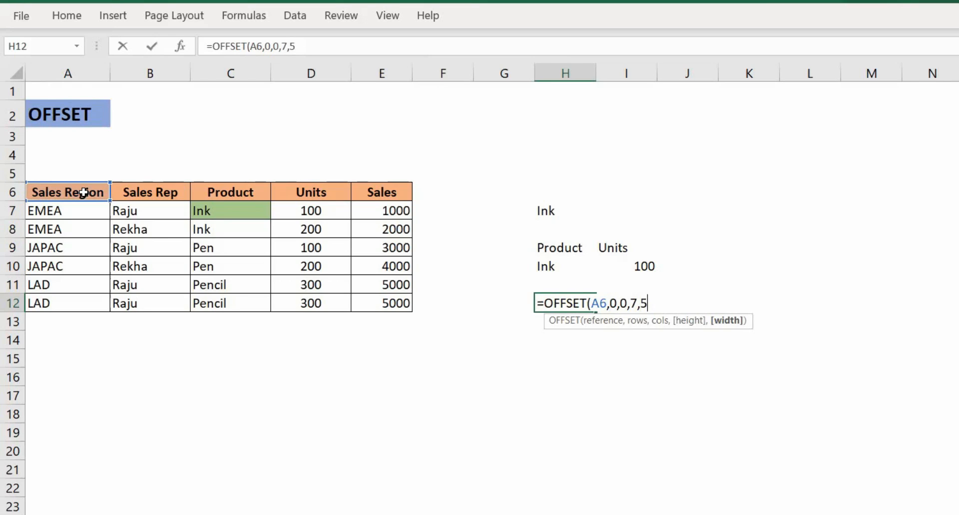
type(")")
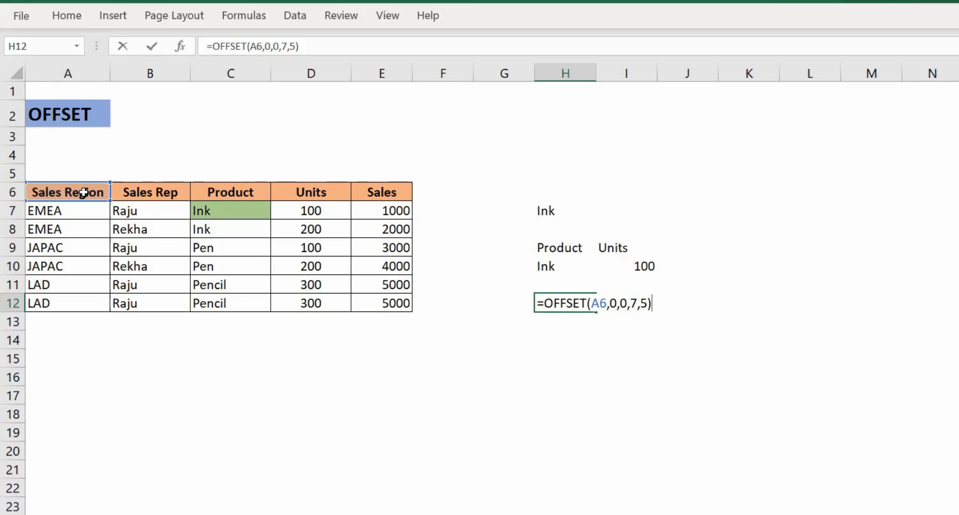
key("Return")
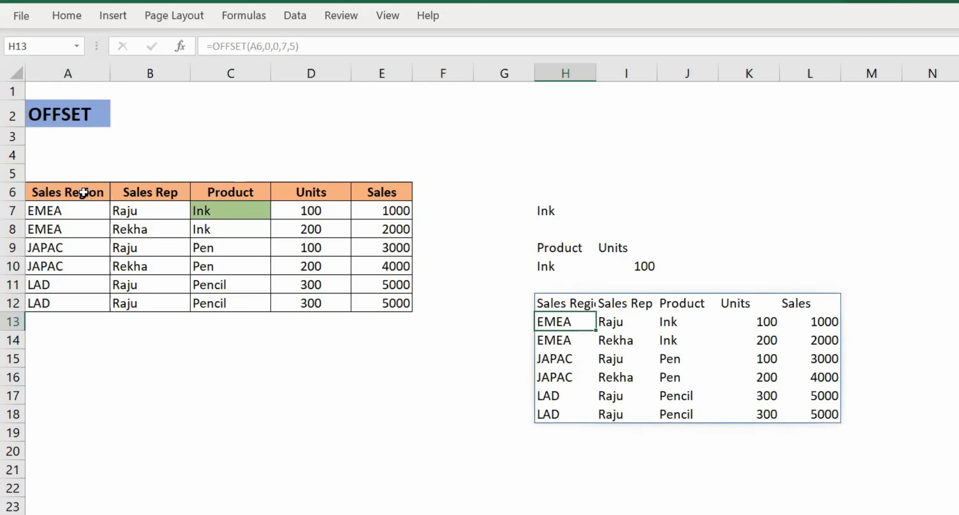
left_click(571, 303)
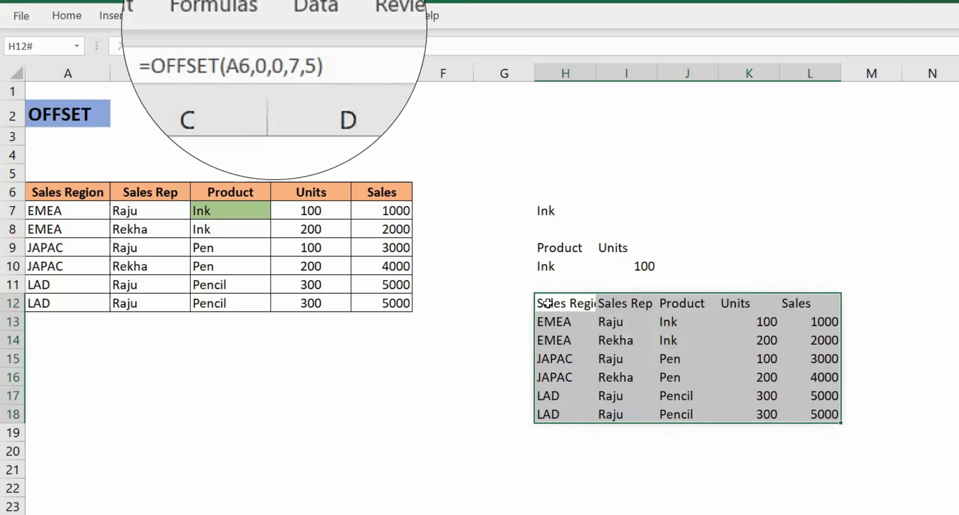
left_click_drag(548, 303, 814, 410)
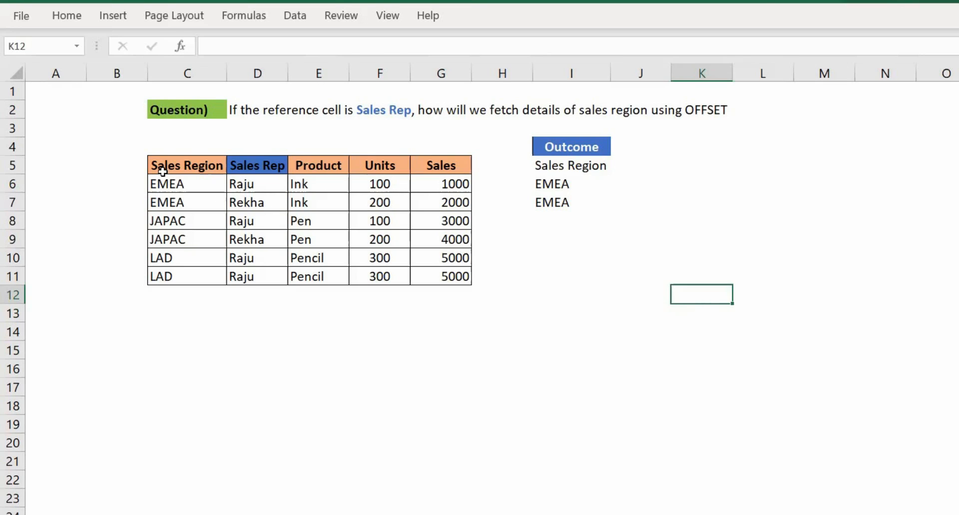
- Review the practice question, its sales table C5:G11, the Sales Rep reference cell D5 and the Outcome heading
left_click_drag(168, 167, 441, 273)
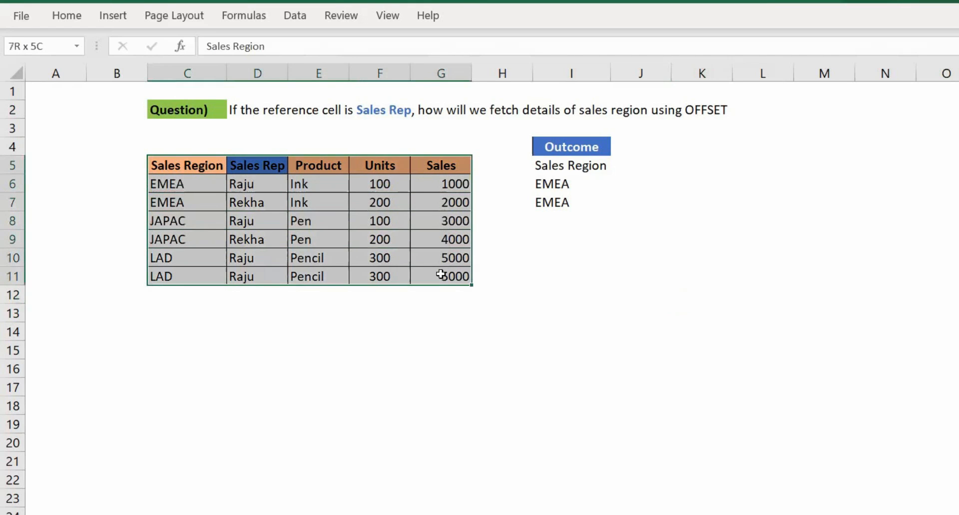
left_click(174, 111)
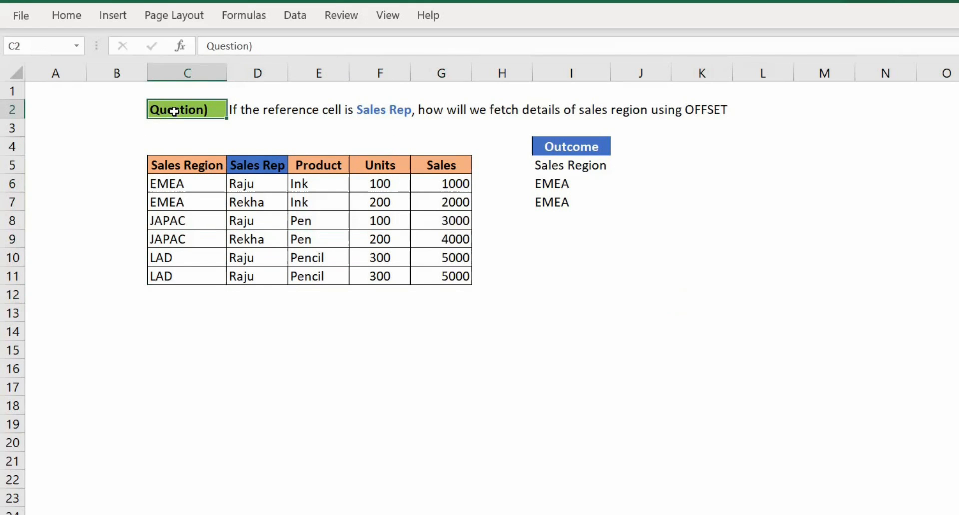
left_click(251, 166)
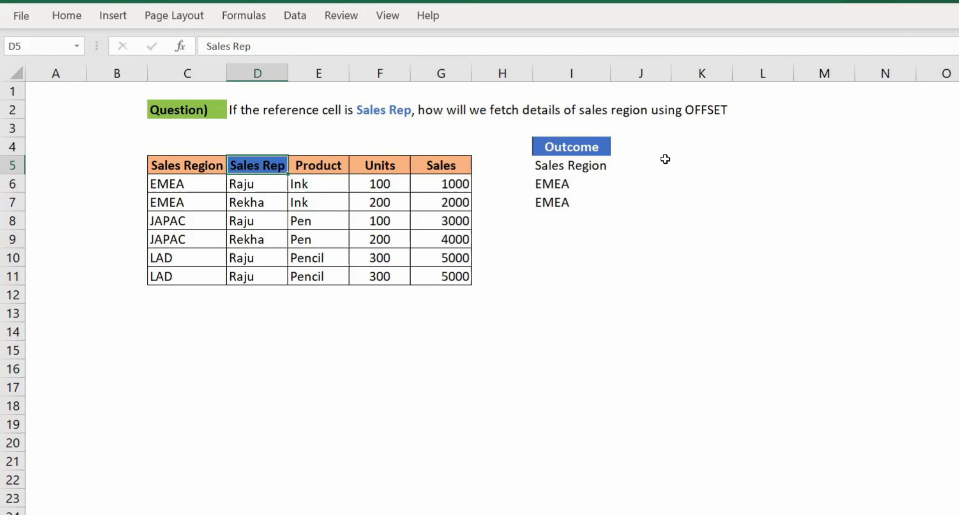
left_click(595, 150)
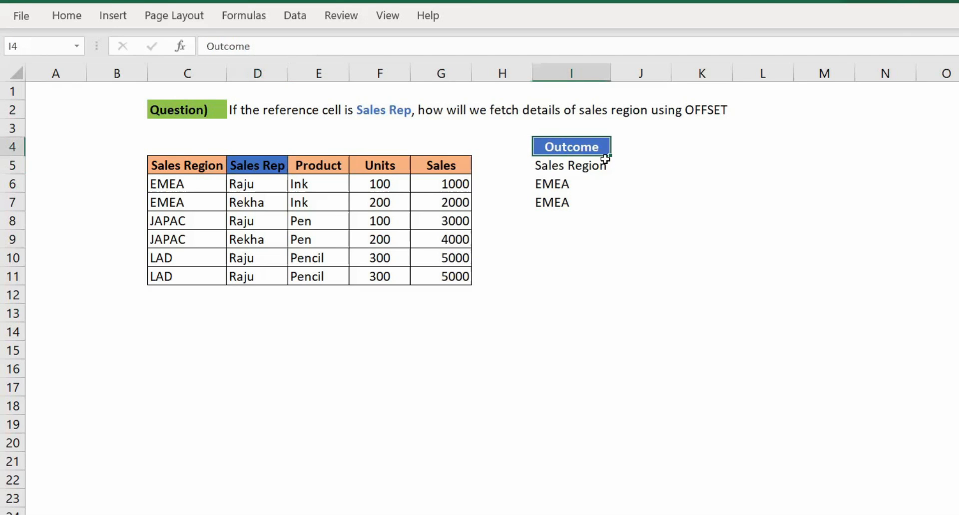
- Make the outcome range I5:I7 bold
left_click(573, 164)
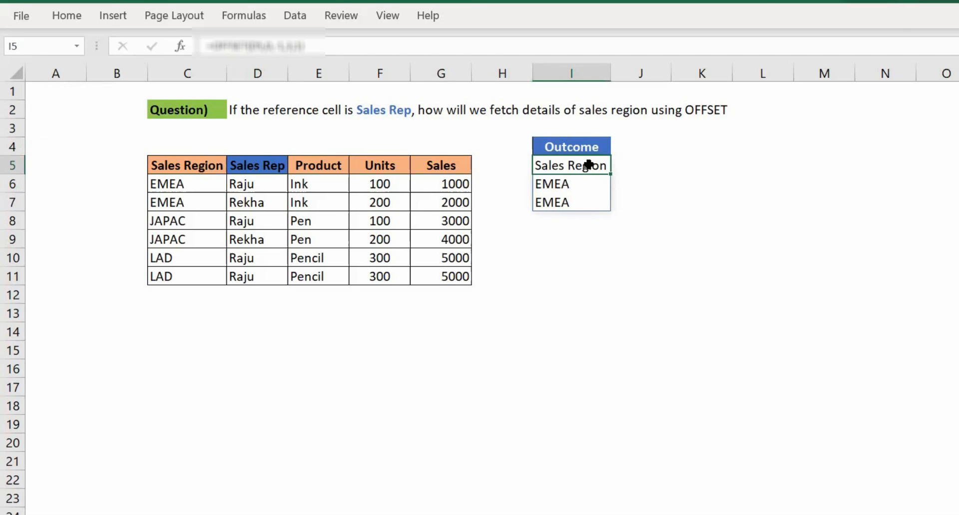
left_click_drag(589, 178, 589, 197)
key("ctrl+b")
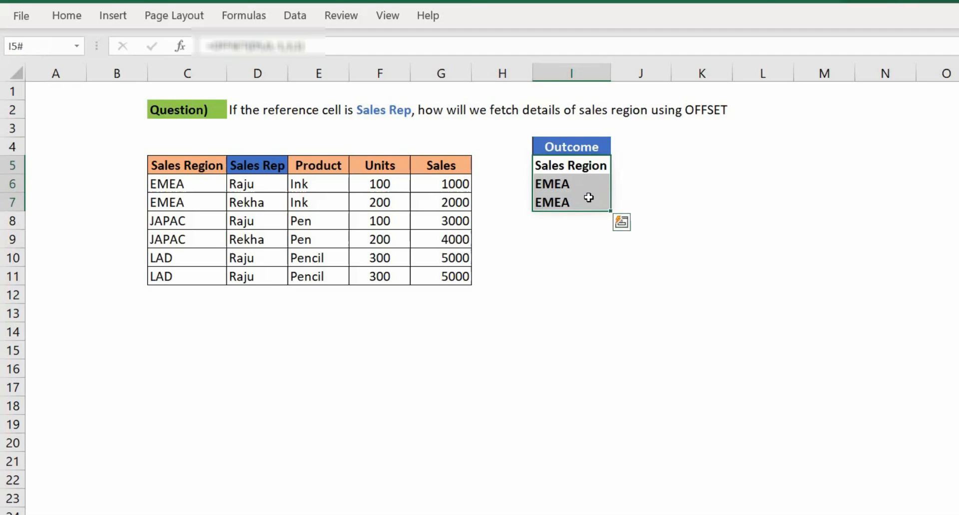